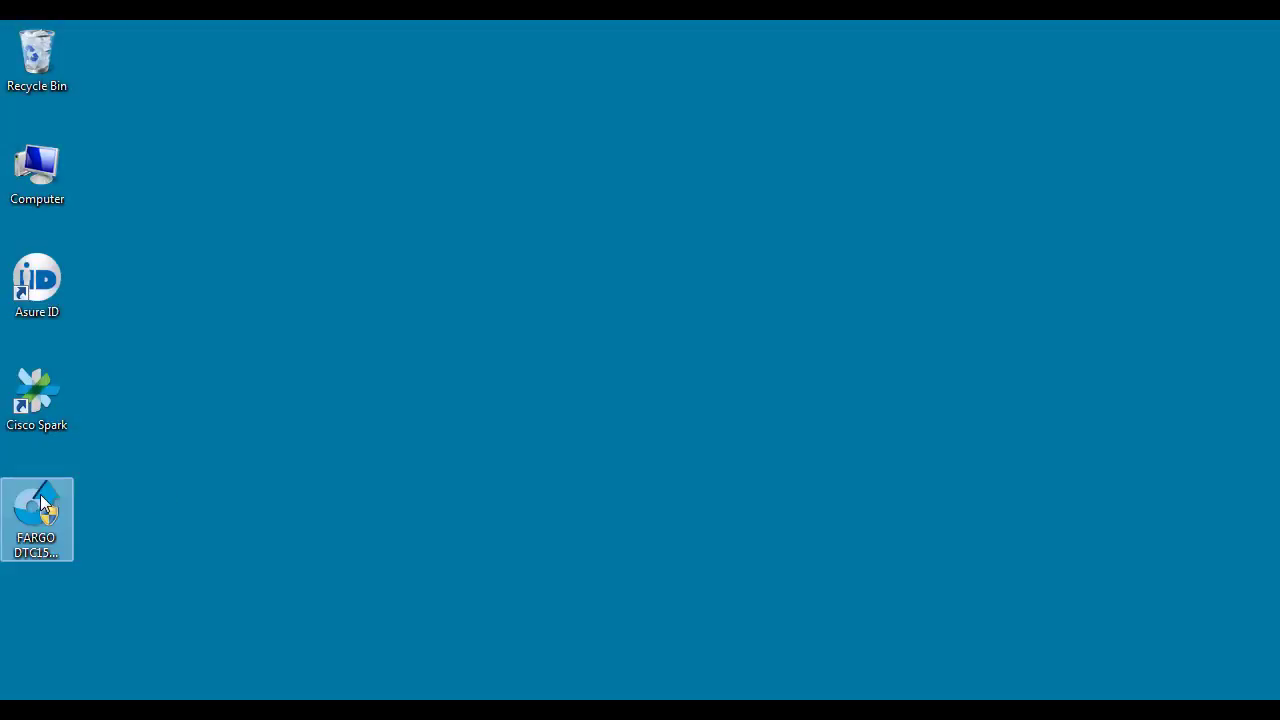
- Run the FARGO DTC1500 Driver installer from the desktop and approve the User Account Control prompt
click(41, 495)
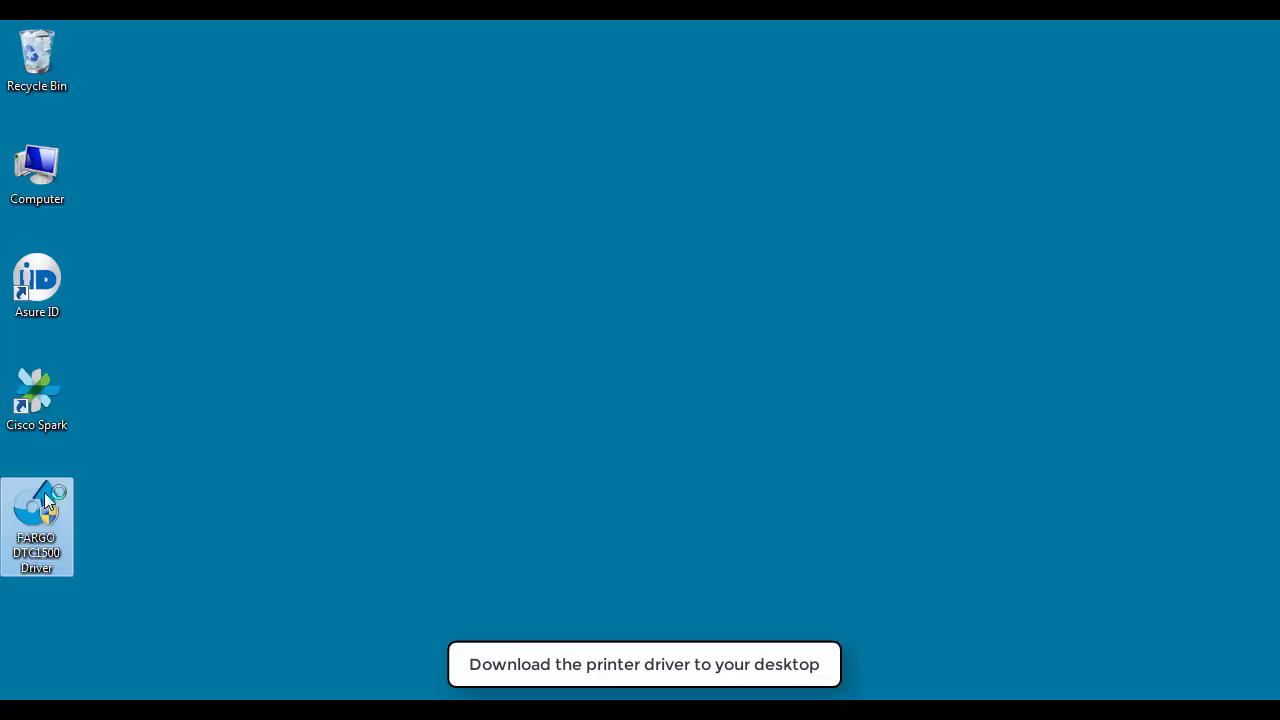
double_click(45, 497)
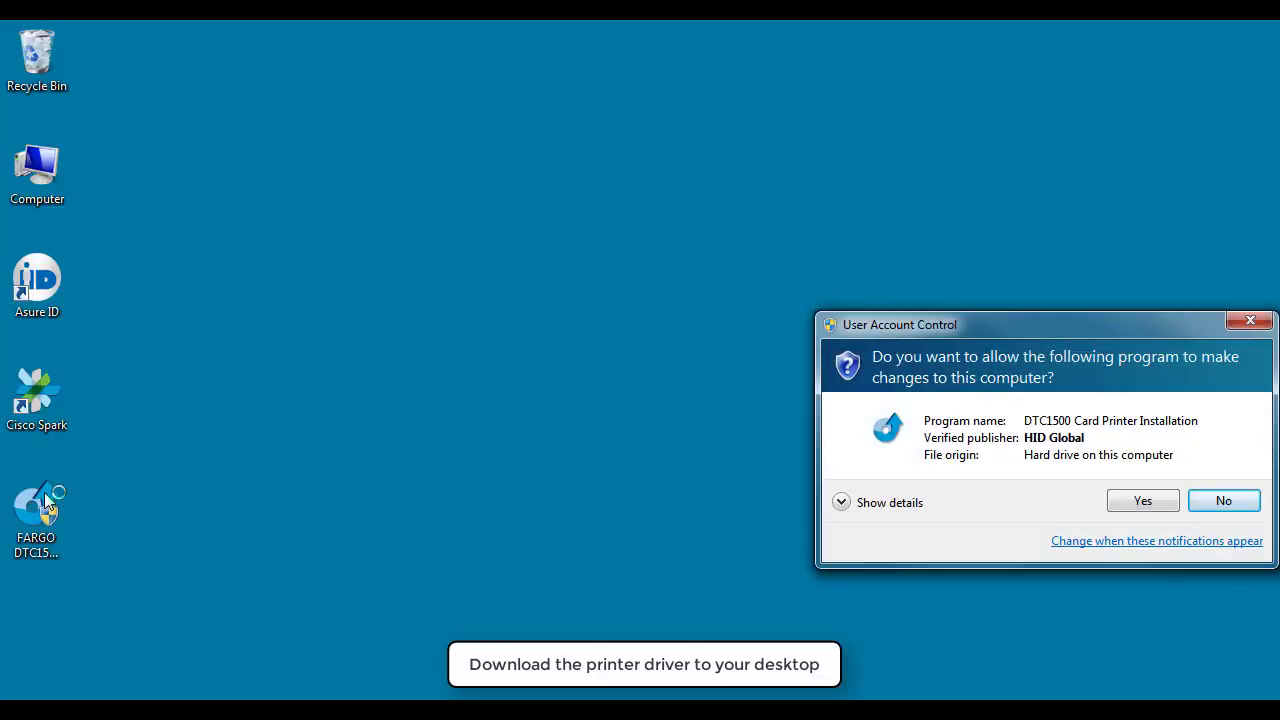
click(1148, 505)
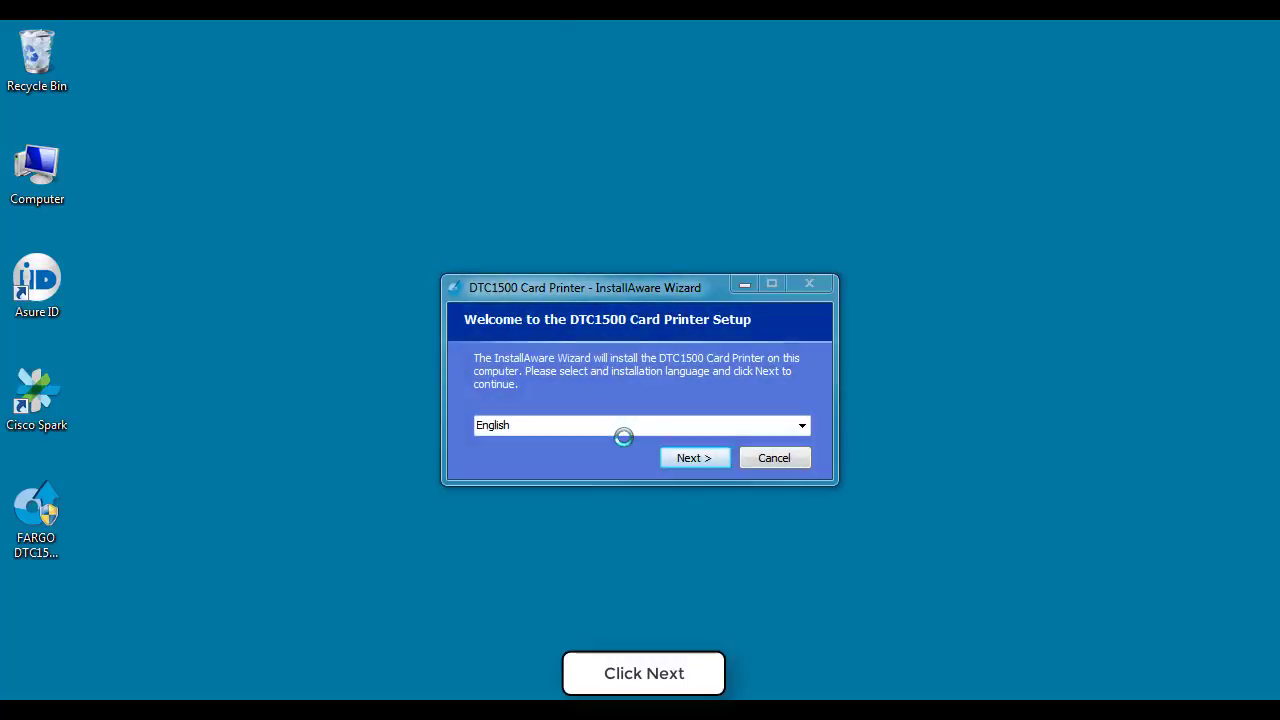
- Install the DTC1500 driver in English, accepting the license and keeping Local Connection (USB)
click(695, 457)
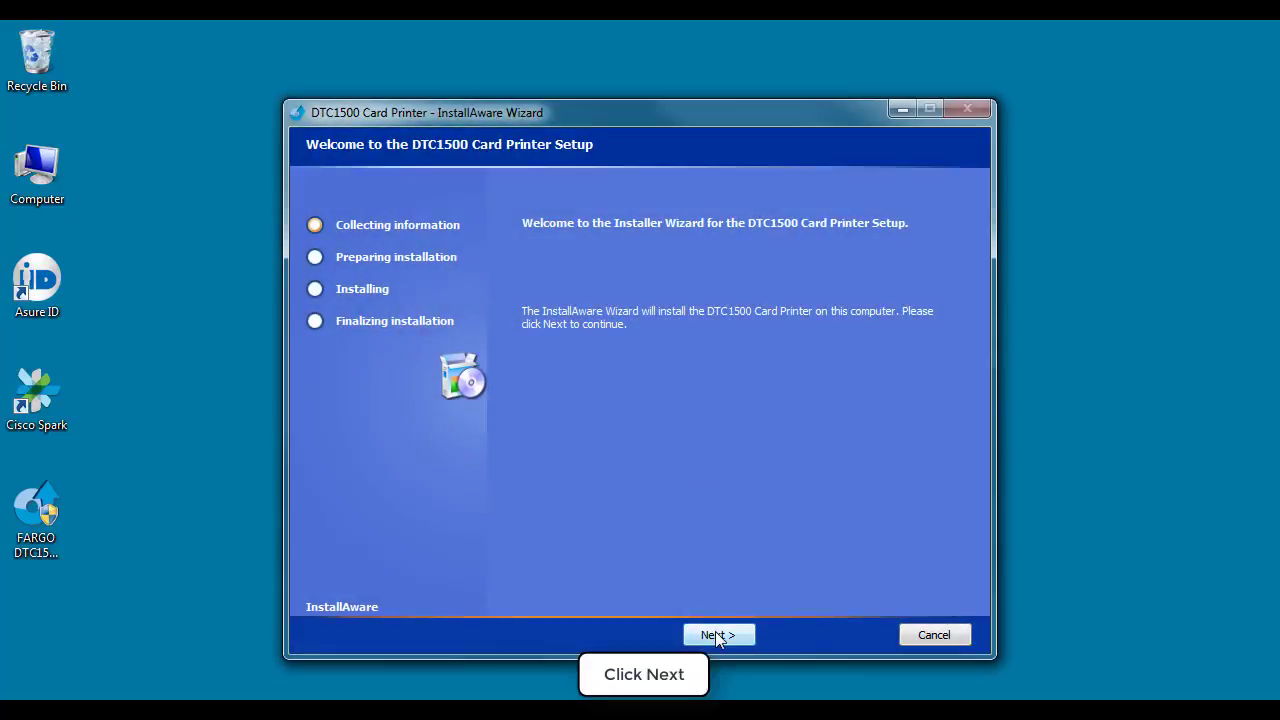
click(716, 636)
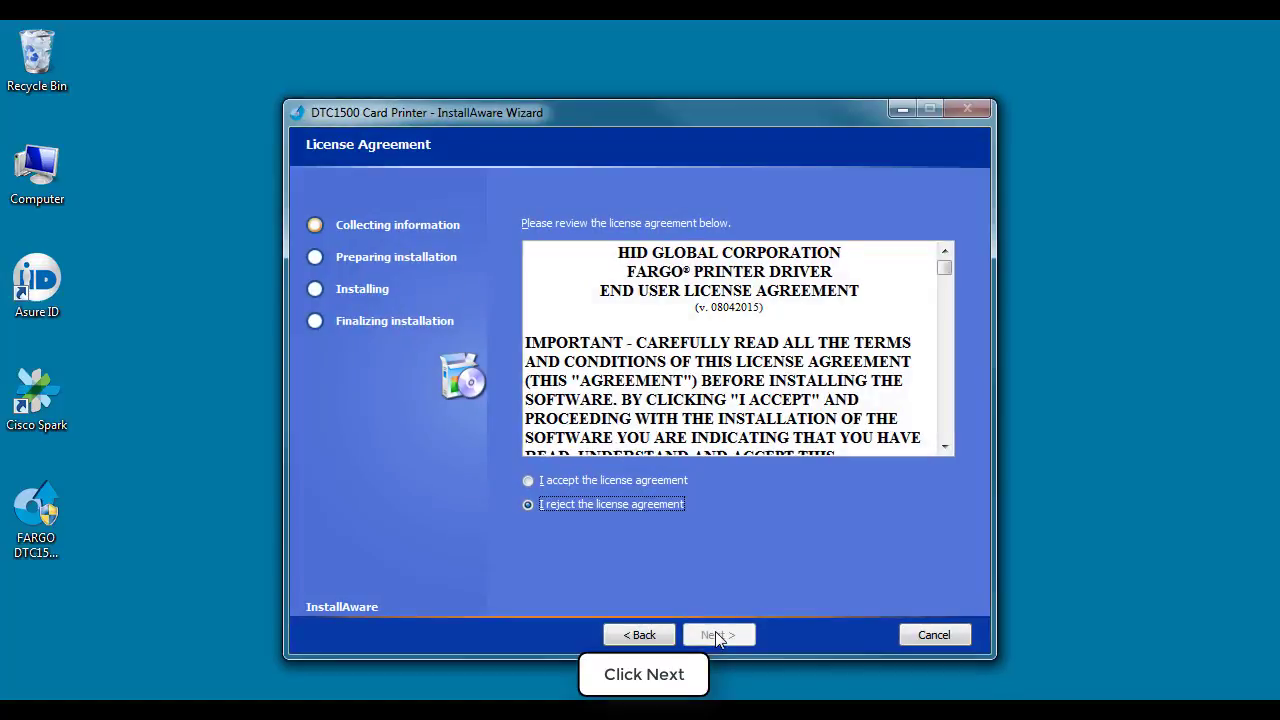
click(632, 478)
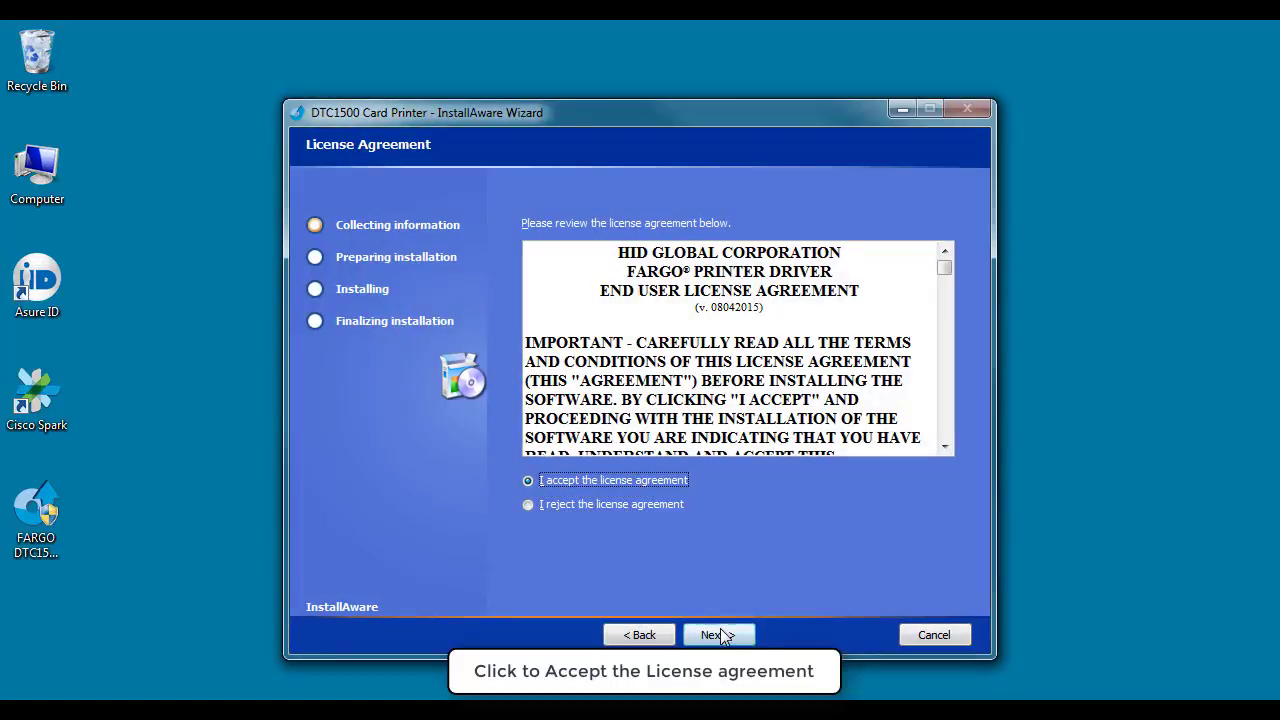
click(721, 630)
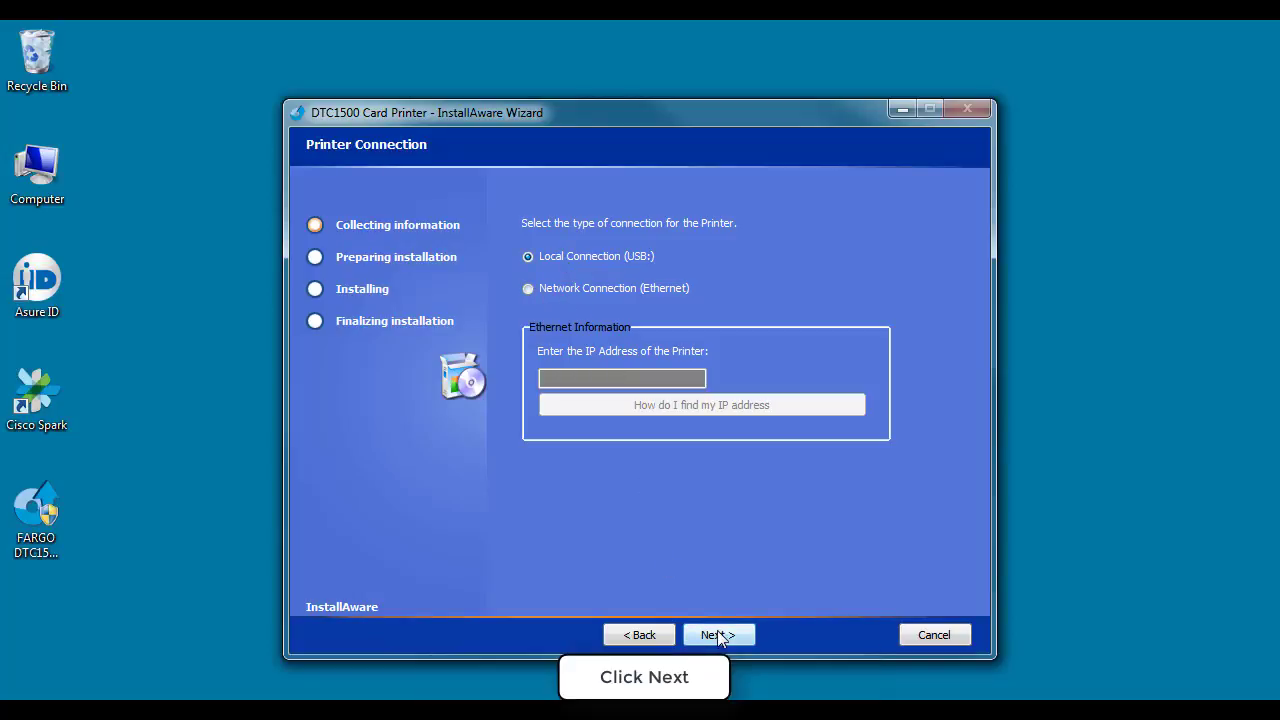
click(720, 636)
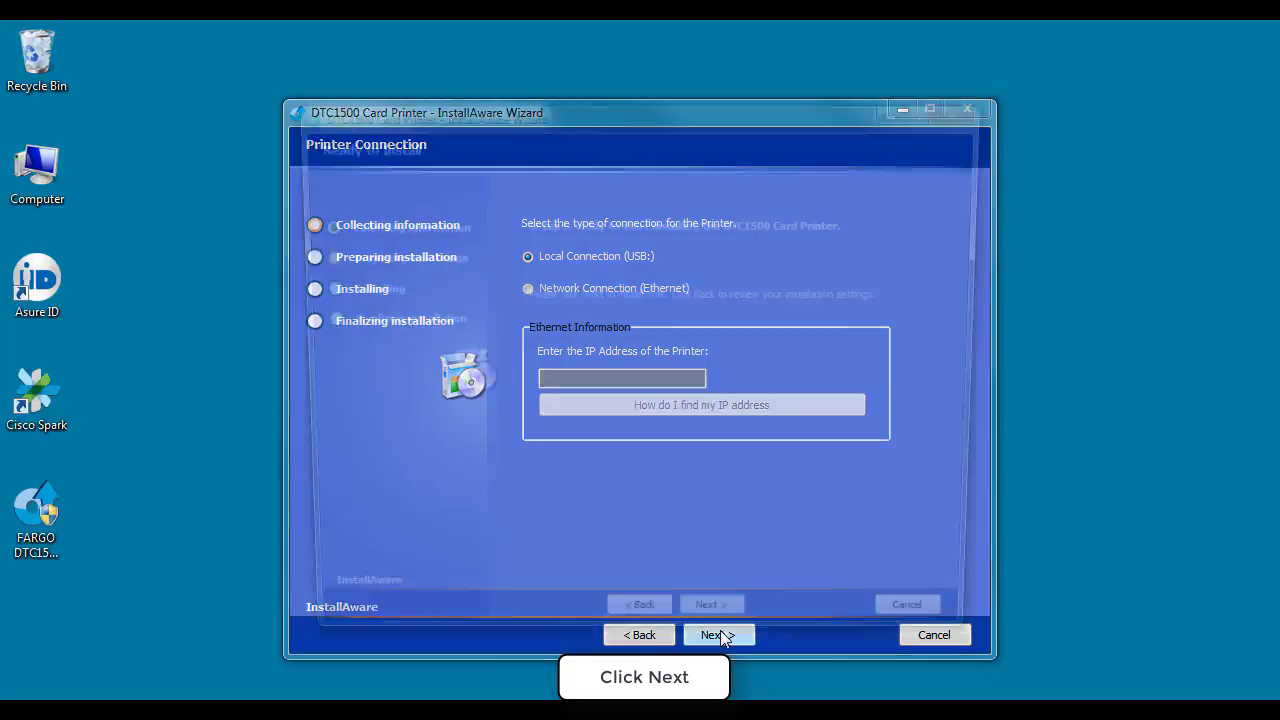
click(721, 636)
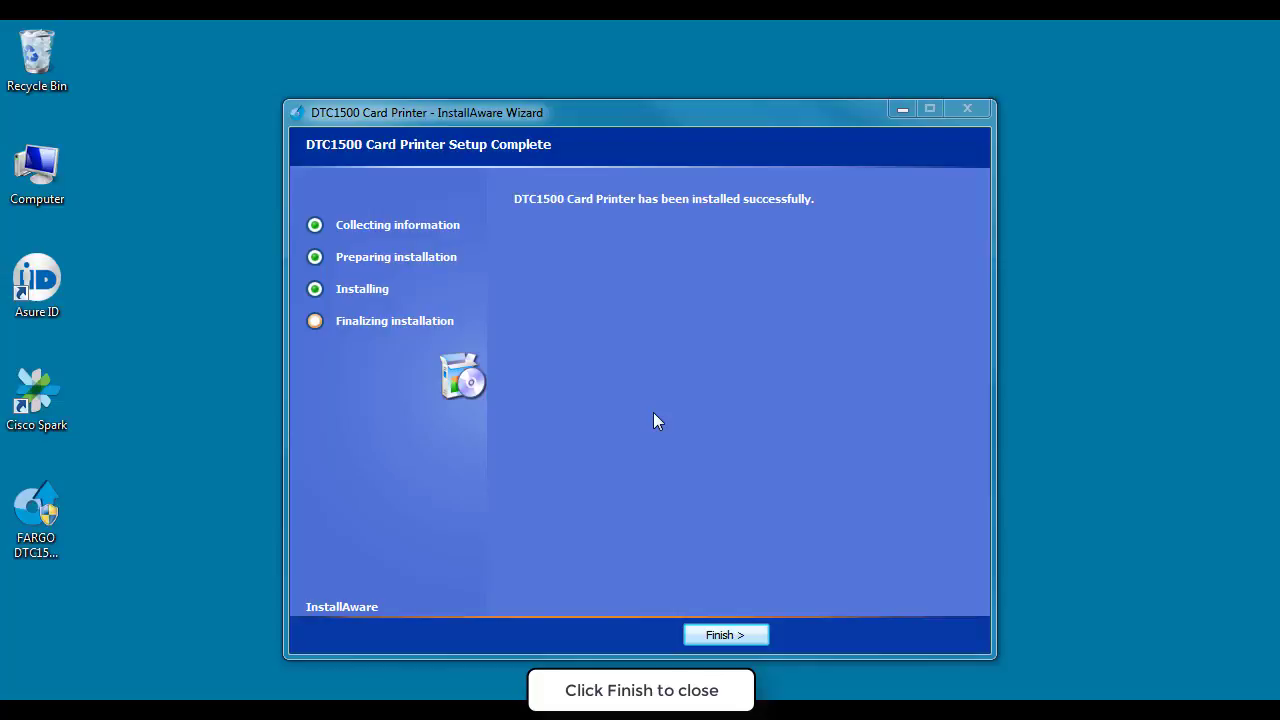
- Close the finished installer and confirm your user account has Print allowed in the DTC1500 Security properties
click(728, 634)
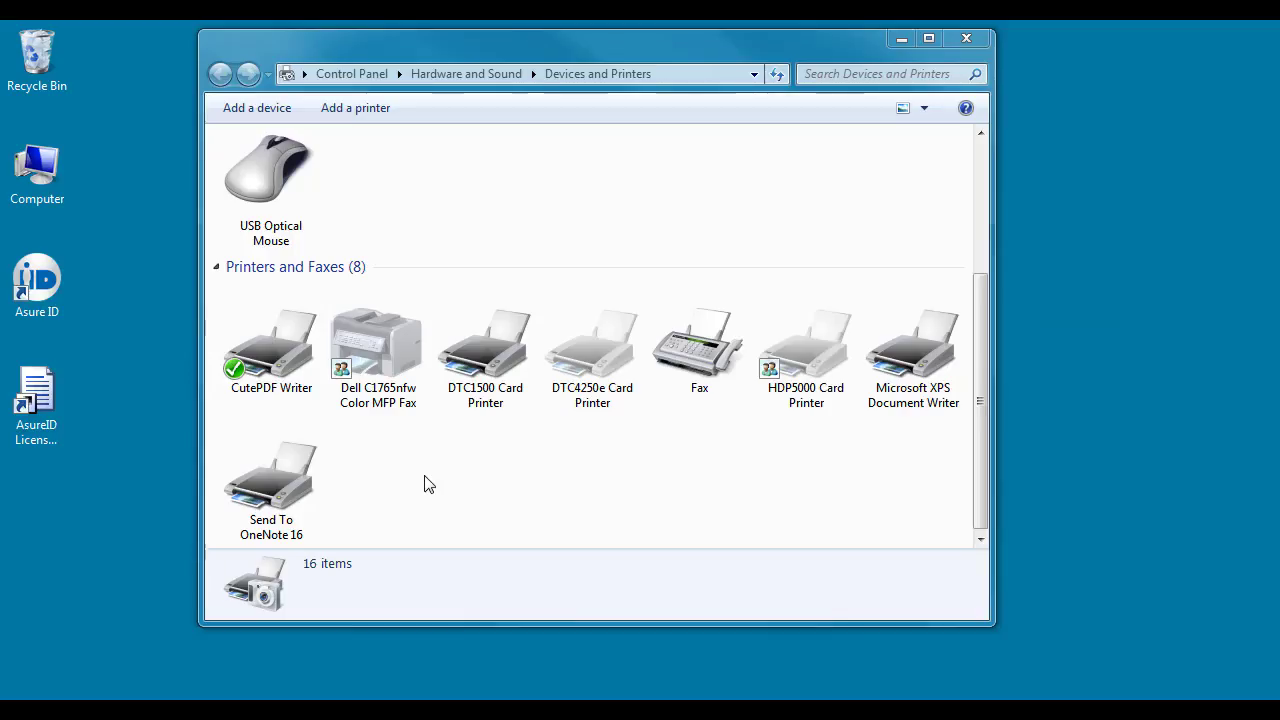
right_click(492, 372)
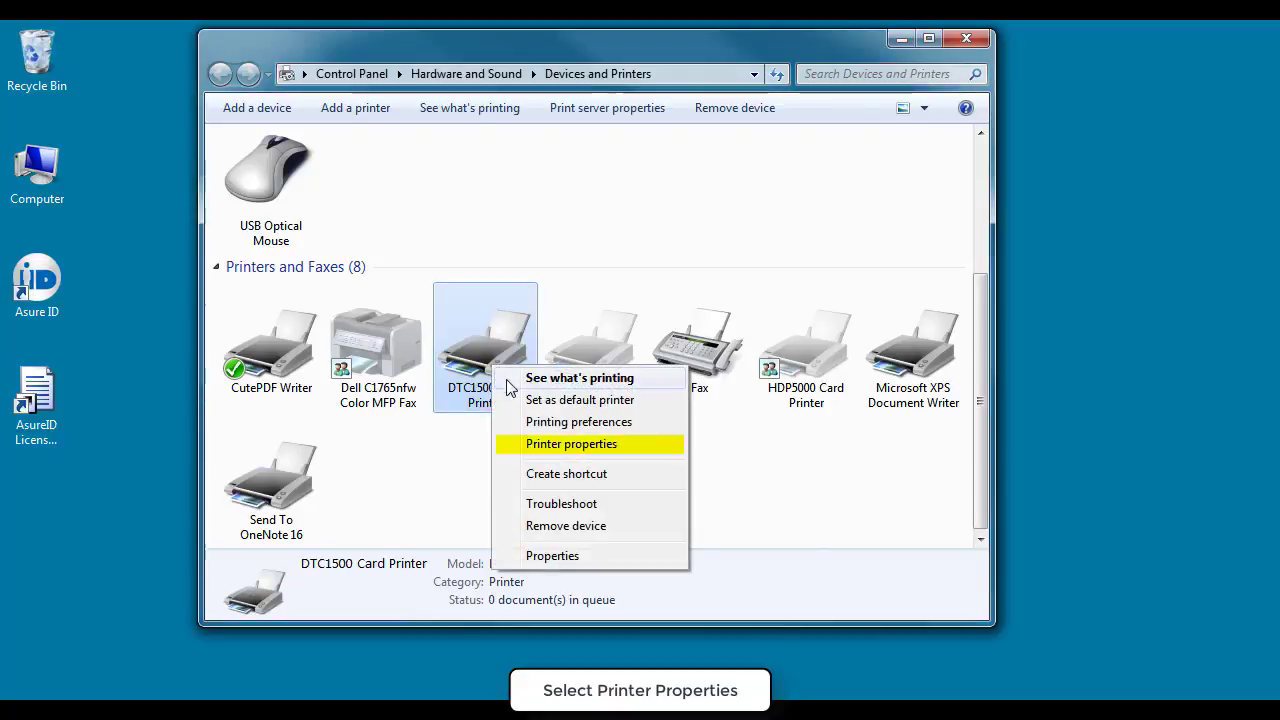
click(562, 448)
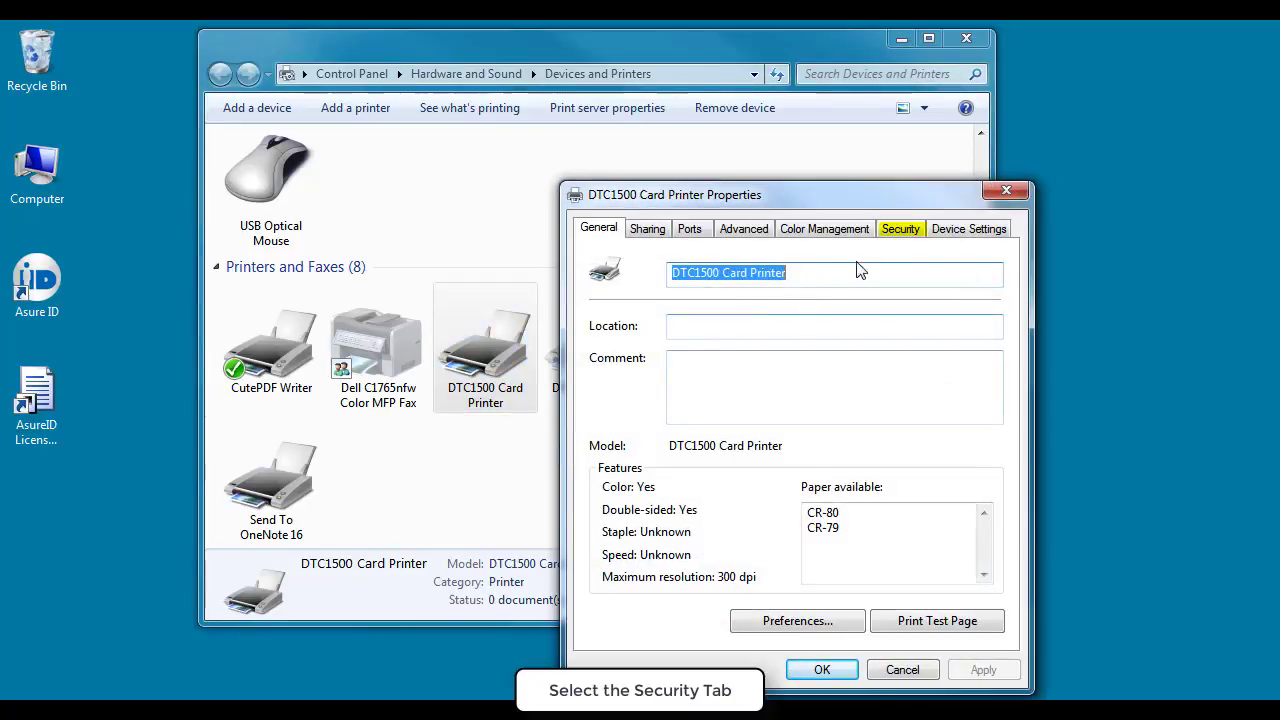
click(907, 232)
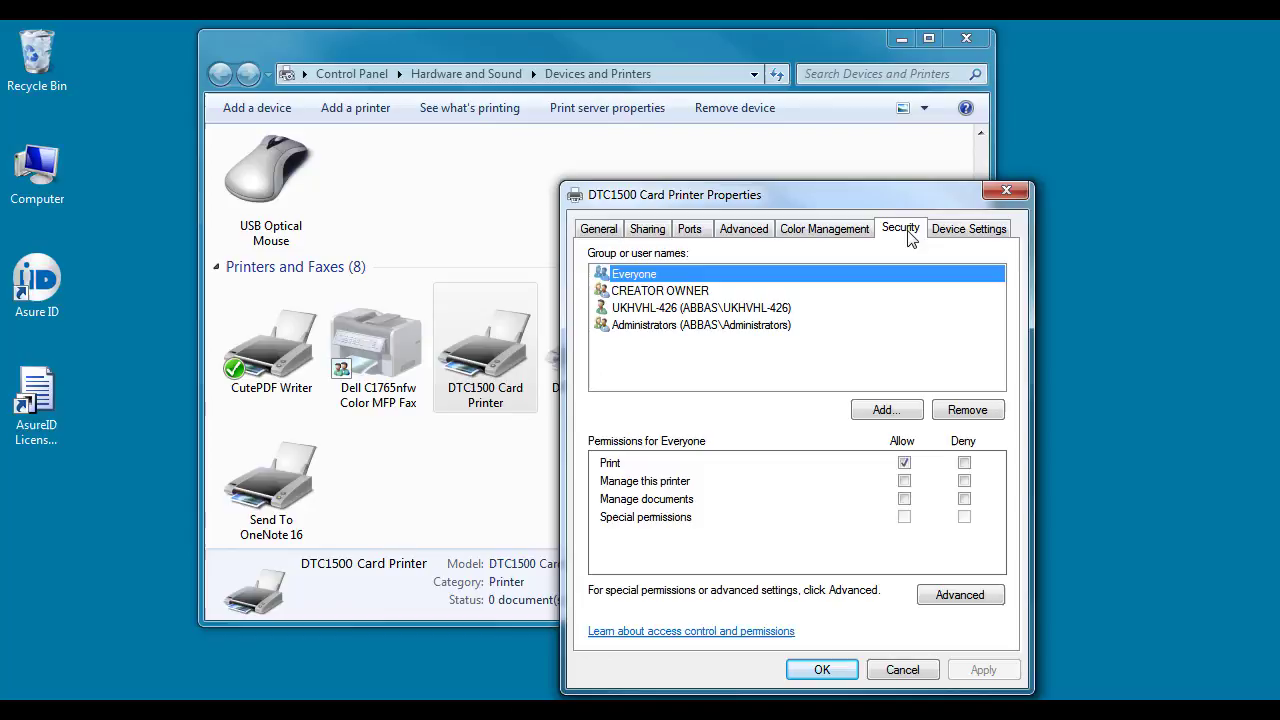
click(643, 314)
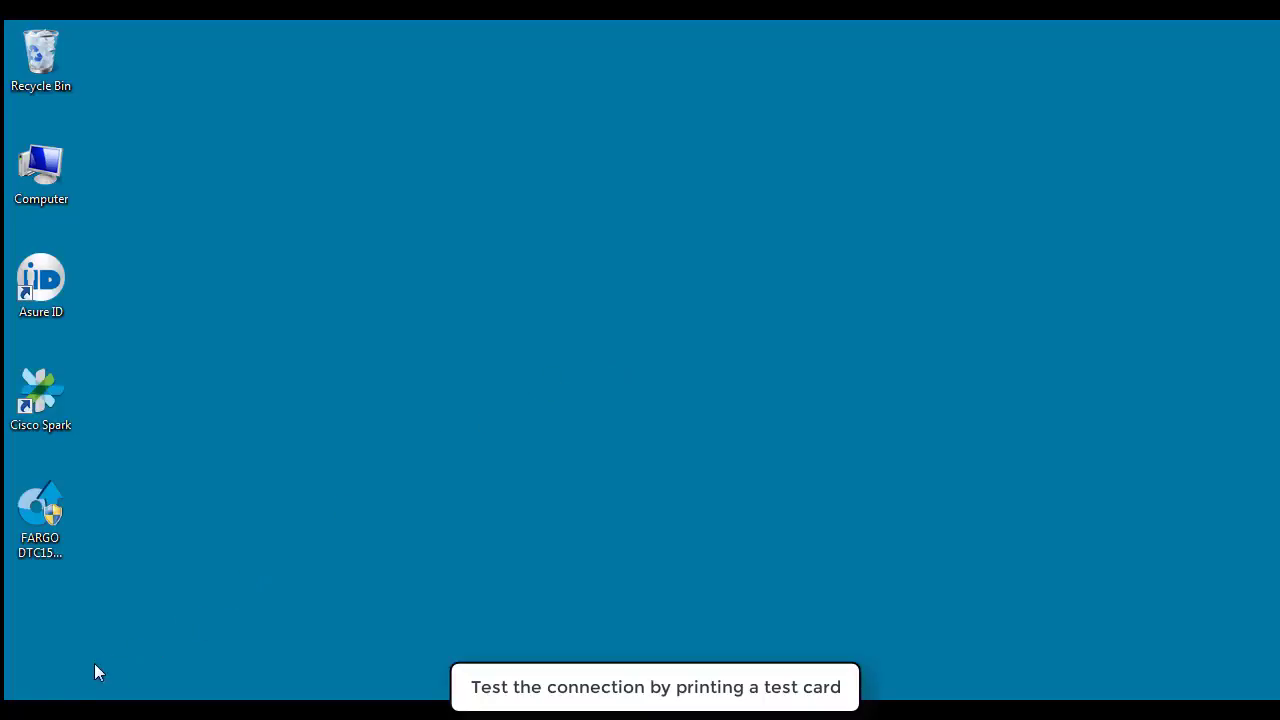
- From Start > Devices and Printers, open Printing preferences for the DTC1500 Card Printer
click(67, 700)
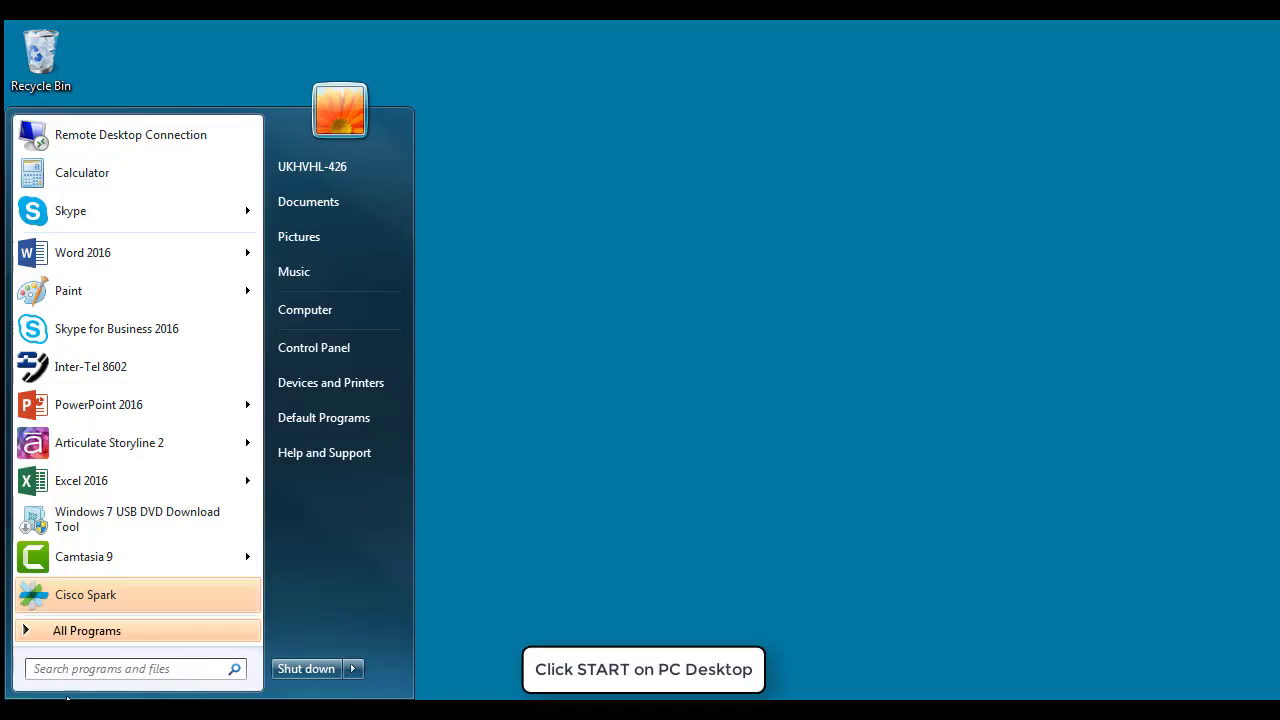
click(340, 386)
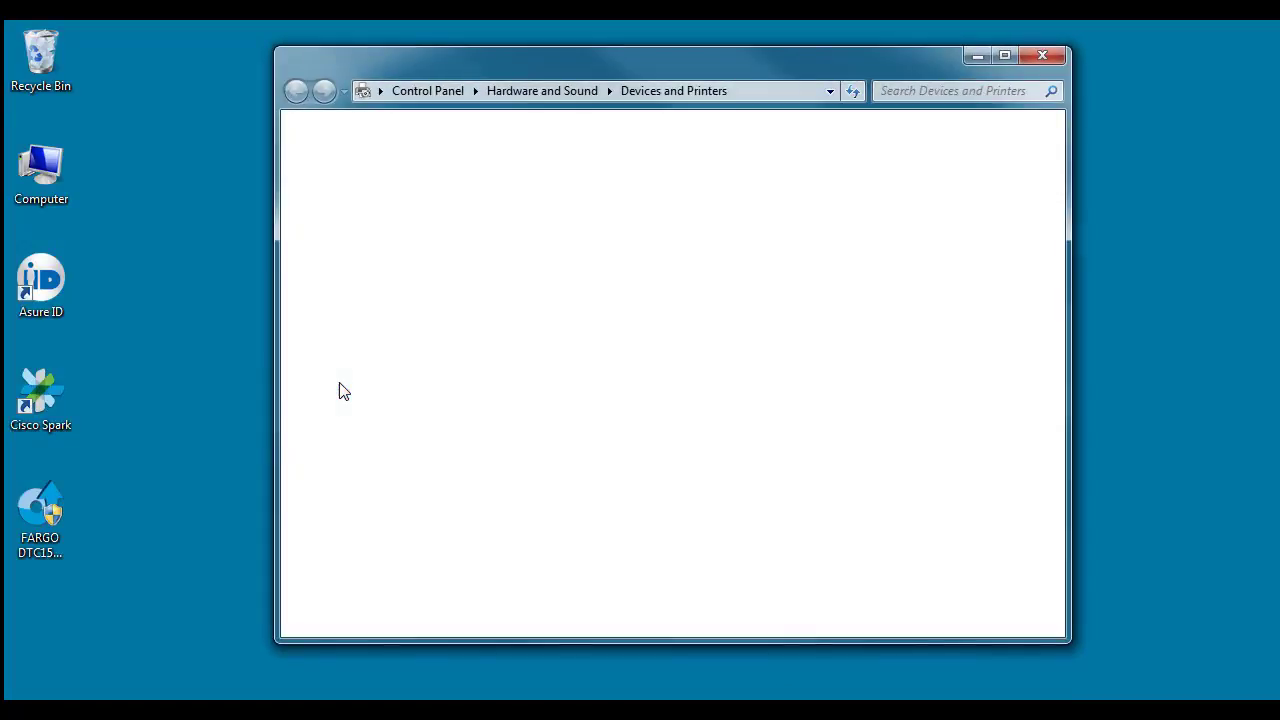
scroll(640, 434, down, 3)
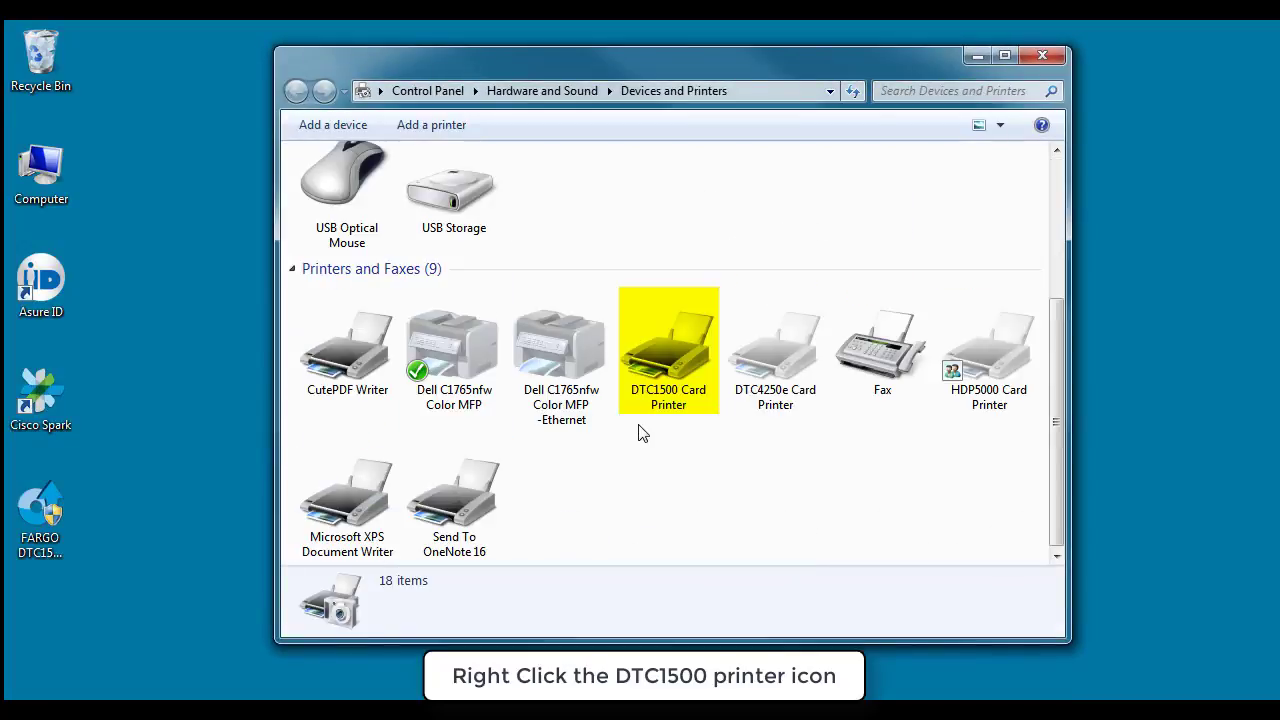
click(672, 370)
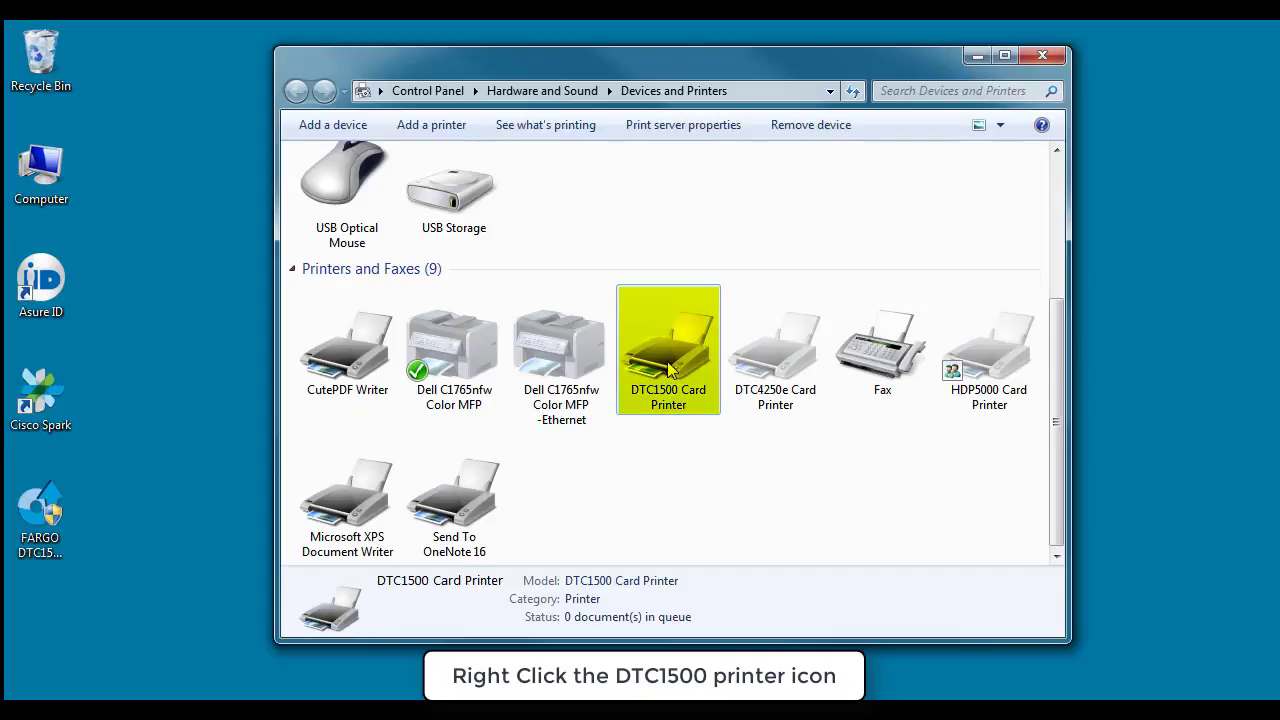
right_click(672, 370)
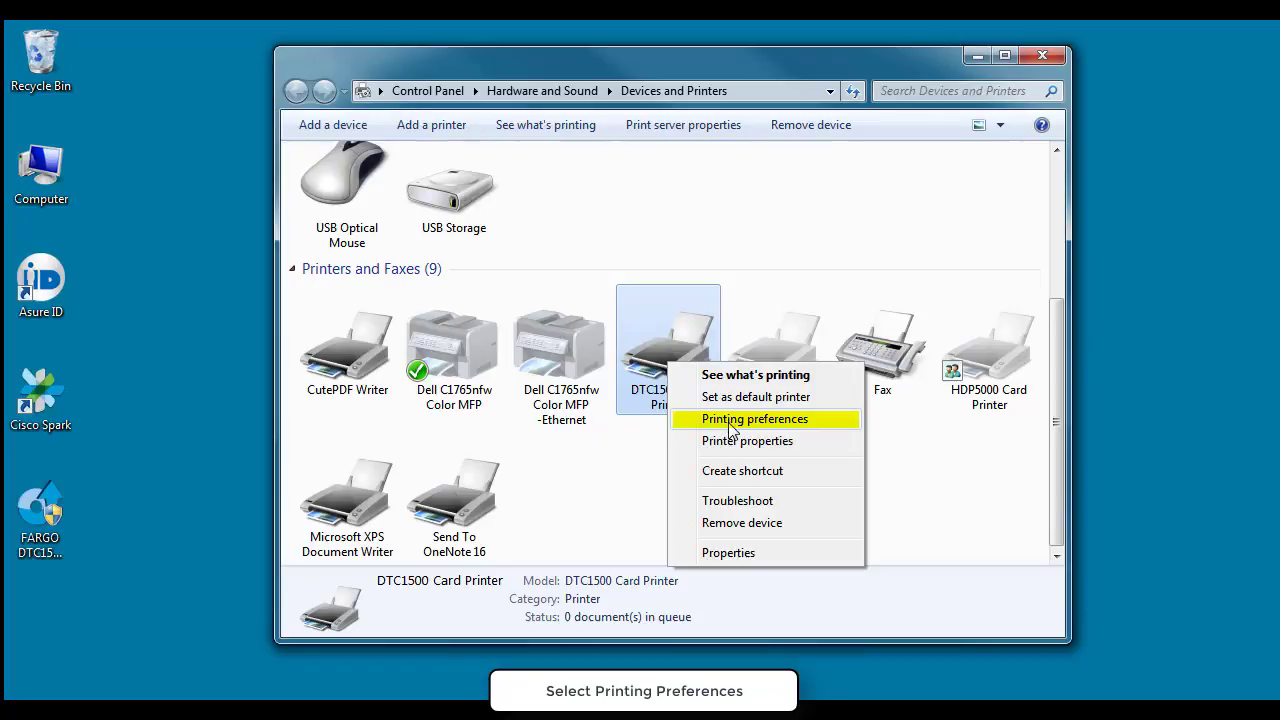
click(821, 421)
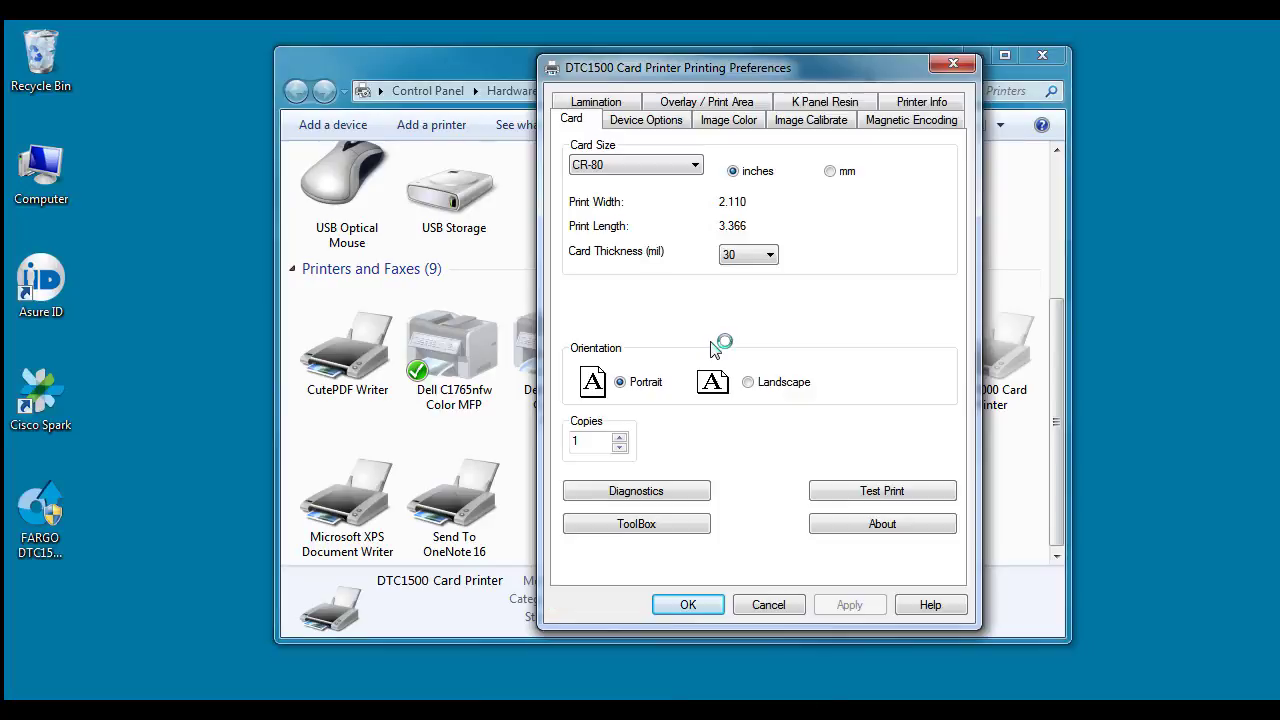
- Print a FARGO test card using Test Print on the Card tab
click(866, 495)
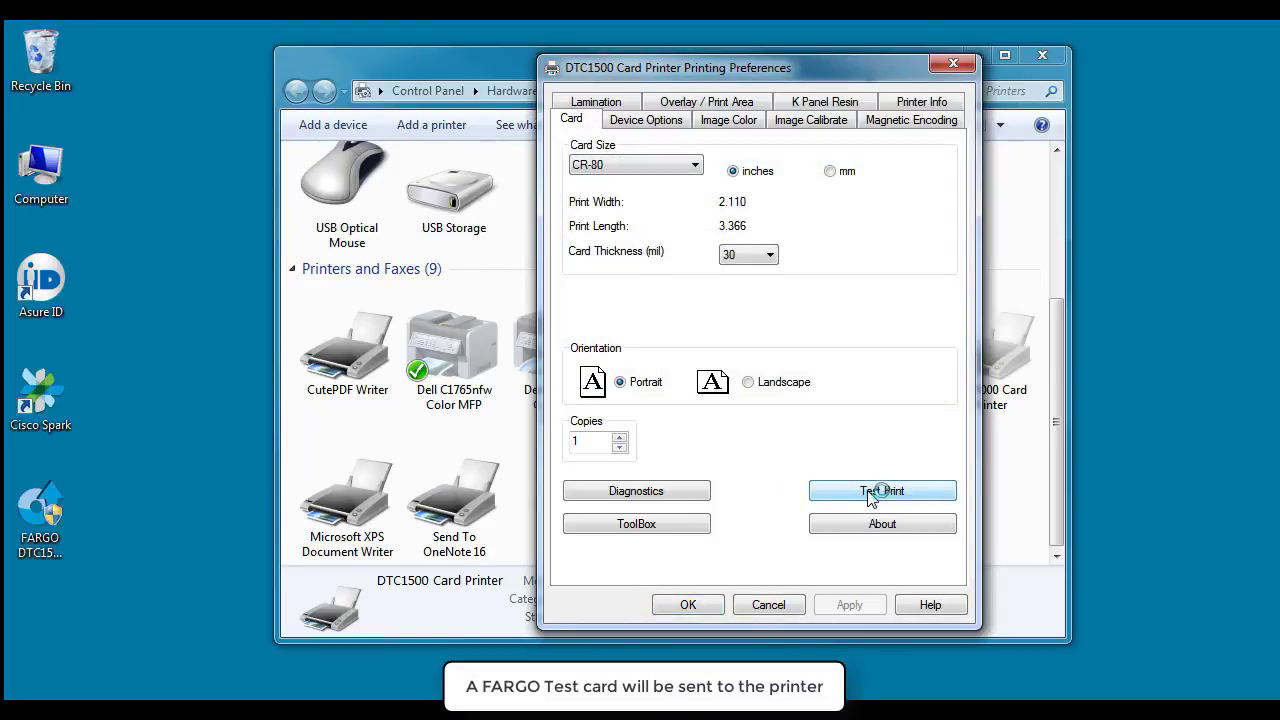